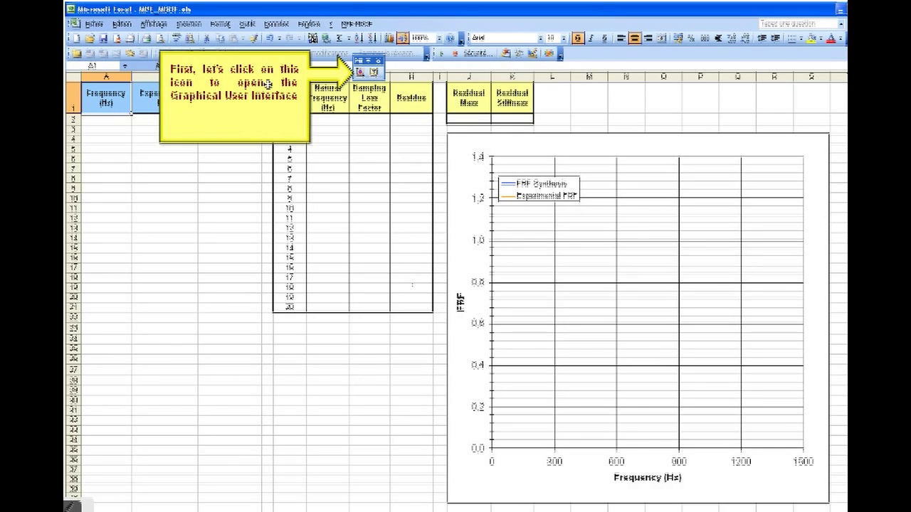
Step: In the modal parameter estimation interface, select Inertance (Acceleration/Force) as the FRF type and set the number of frequency points to 1024
{"action": "left_click", "coordinate": [360, 72]}
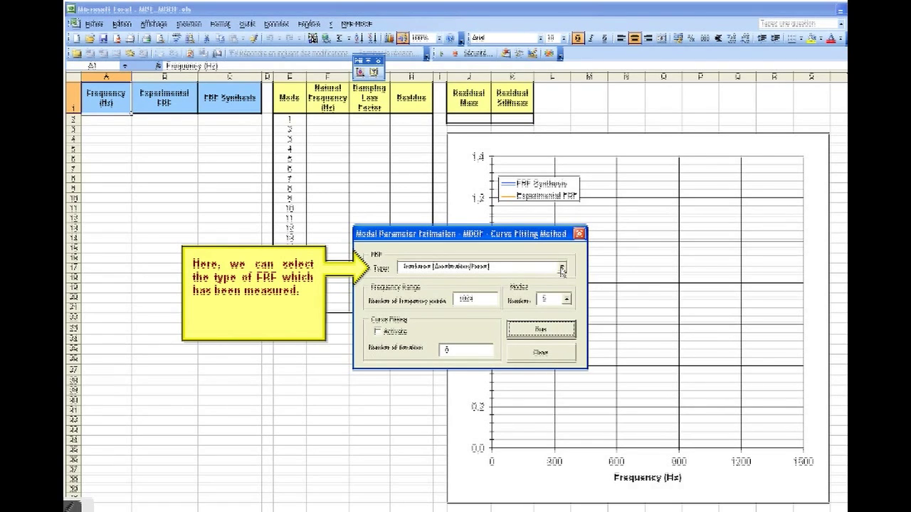
{"action": "left_click", "coordinate": [562, 269]}
{"action": "left_click", "coordinate": [520, 297]}
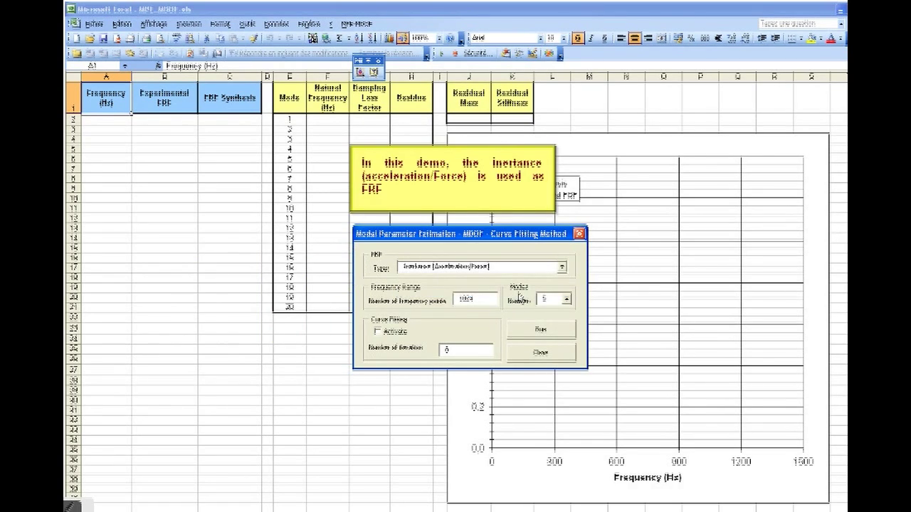
{"action": "double_click", "coordinate": [478, 299]}
{"action": "type", "text": "1"}
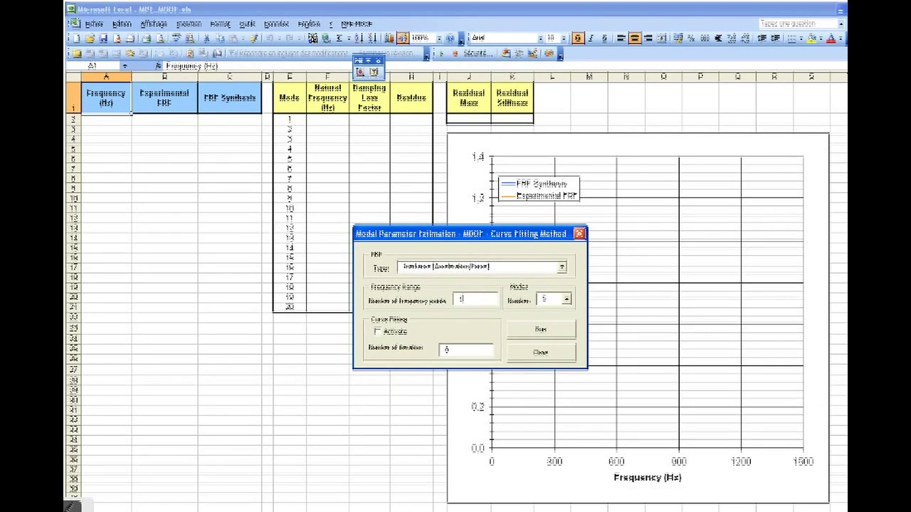
{"action": "type", "text": "000"}
Step: Paste the measured frequencies and inertance magnitudes into the Frequency and Experimental FRF columns, starting at cell A2
{"action": "left_click", "coordinate": [121, 118]}
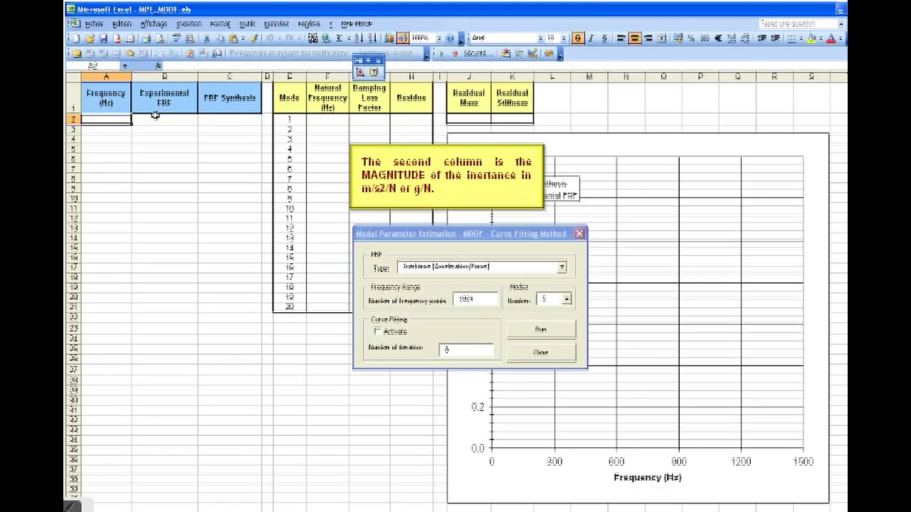
{"action": "key", "text": "ctrl+v"}
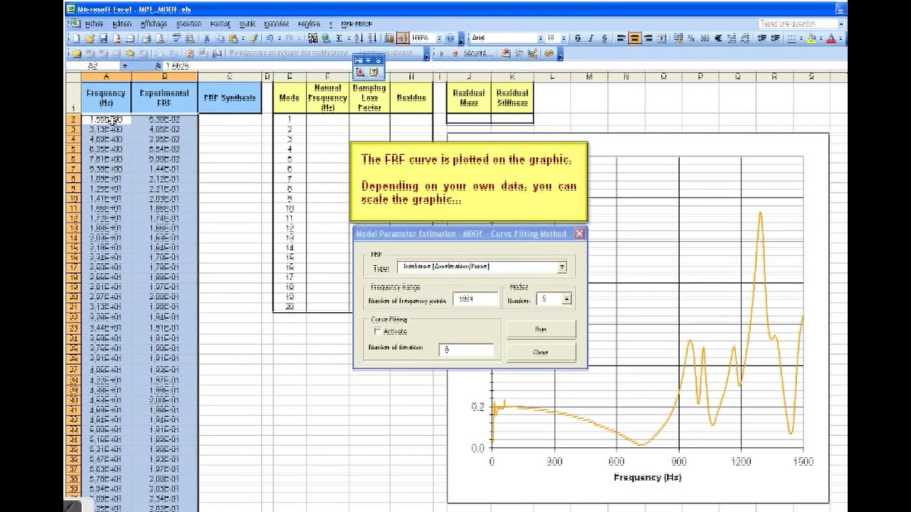
Step: Set the number of modes to 5 and move the estimation dialog clear of the chart and the parameter table
{"action": "left_click", "coordinate": [566, 303]}
{"action": "left_click", "coordinate": [556, 310]}
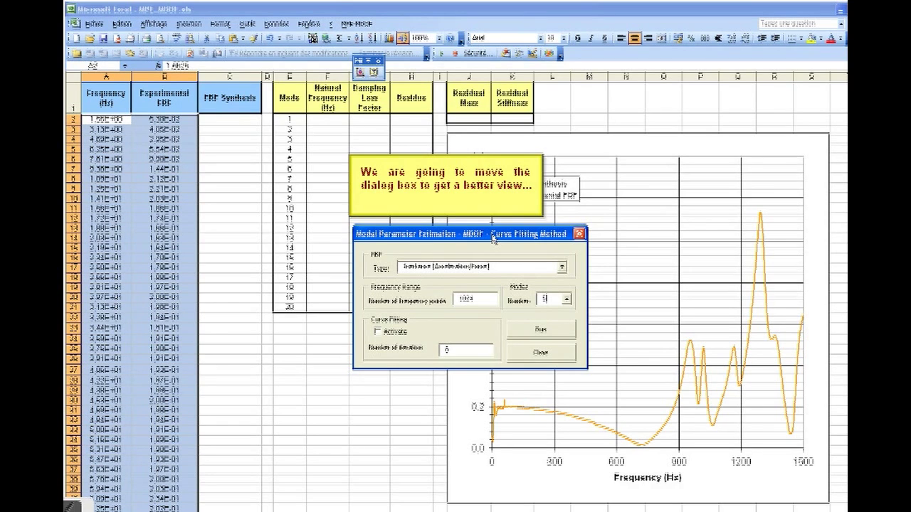
{"action": "left_click_drag", "start_coordinate": [493, 240], "coordinate": [347, 333]}
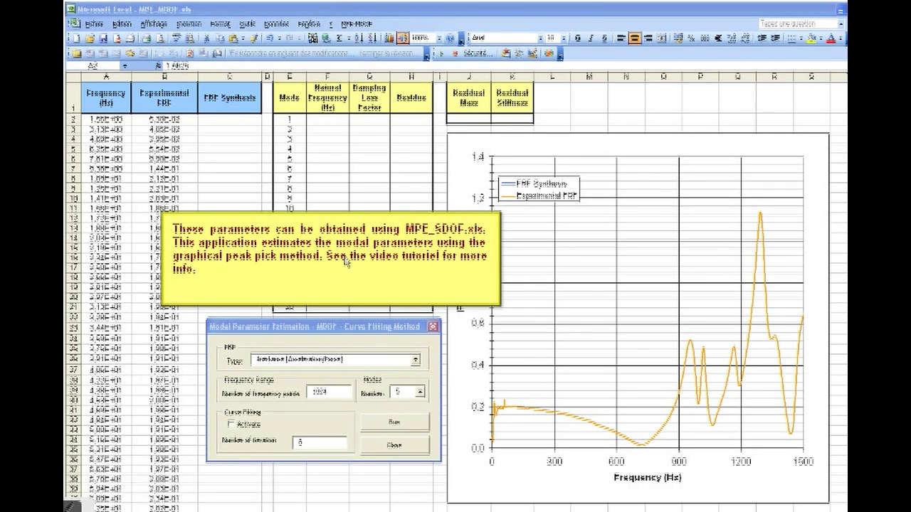
Step: Paste the natural frequencies, loss factors and residues of five modes into F2:H6, and residual mass 5 with the residual stiffness into J2:K2
{"action": "left_click", "coordinate": [318, 119]}
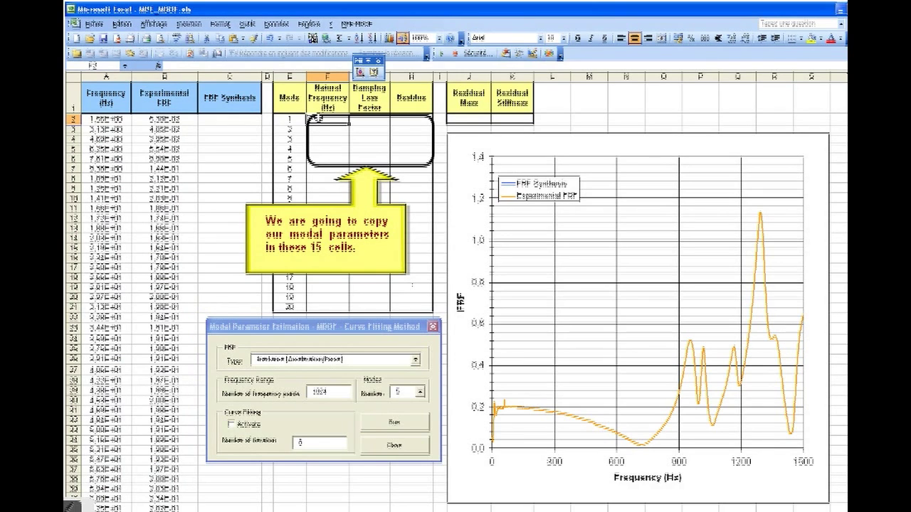
{"action": "type", "text": "465\t0.06\t0.0390466 1018.75\t0.0248389\t0.0061177 1165\t0.0403145\t0.0148626 1323.75\t0.04\t0.0431823 1362.5\t0.04\t0.0139681"}
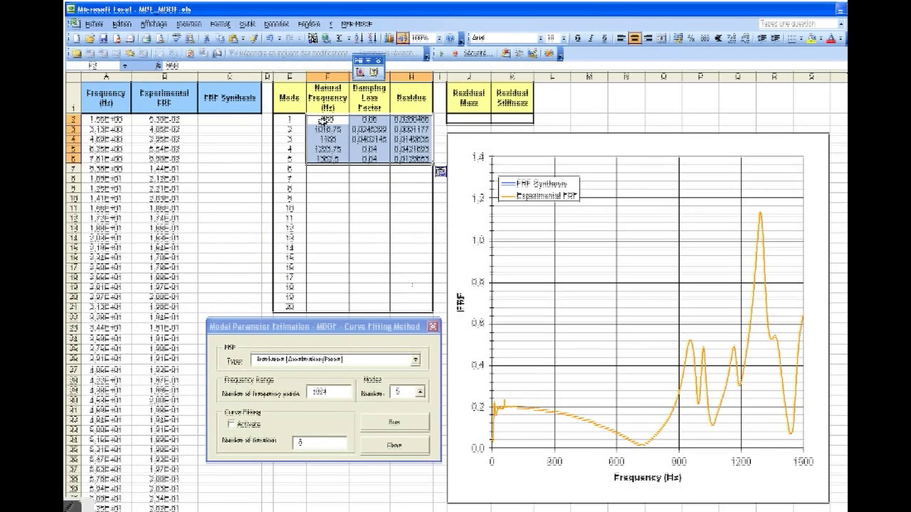
{"action": "left_click", "coordinate": [321, 121]}
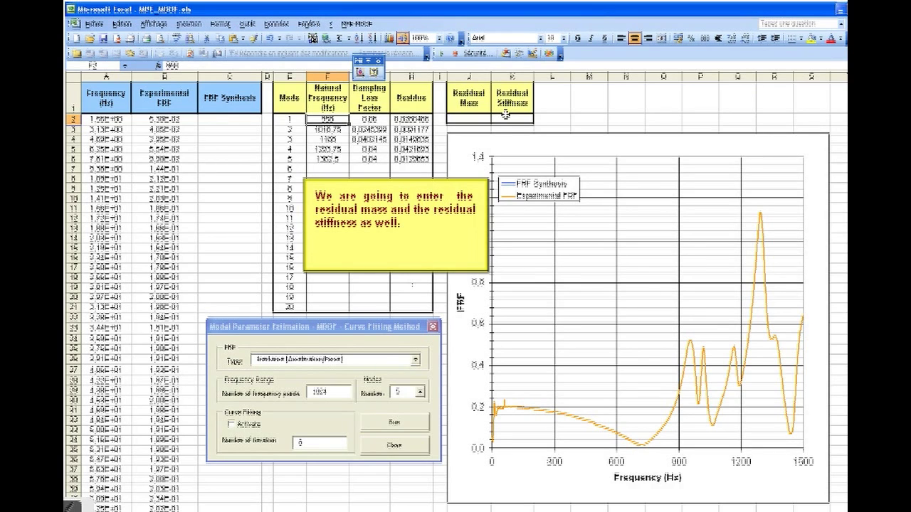
{"action": "left_click", "coordinate": [466, 118]}
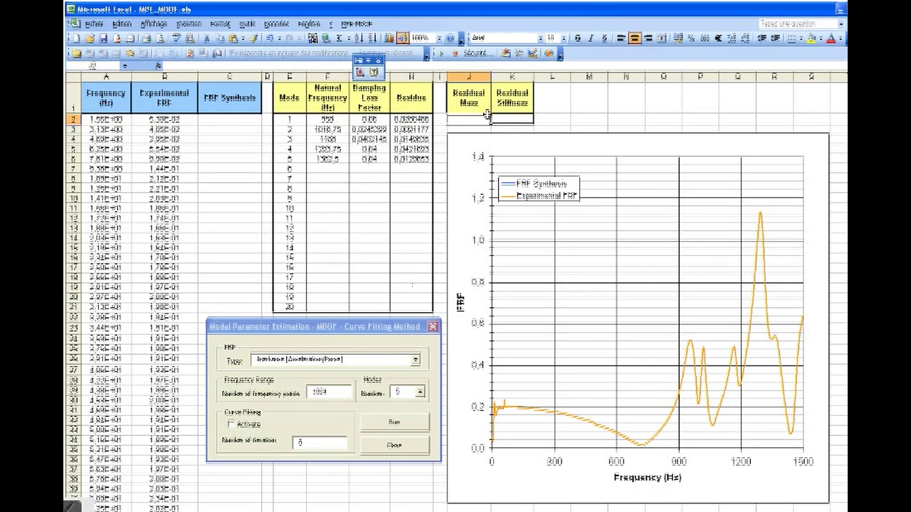
{"action": "key", "text": "ctrl+v"}
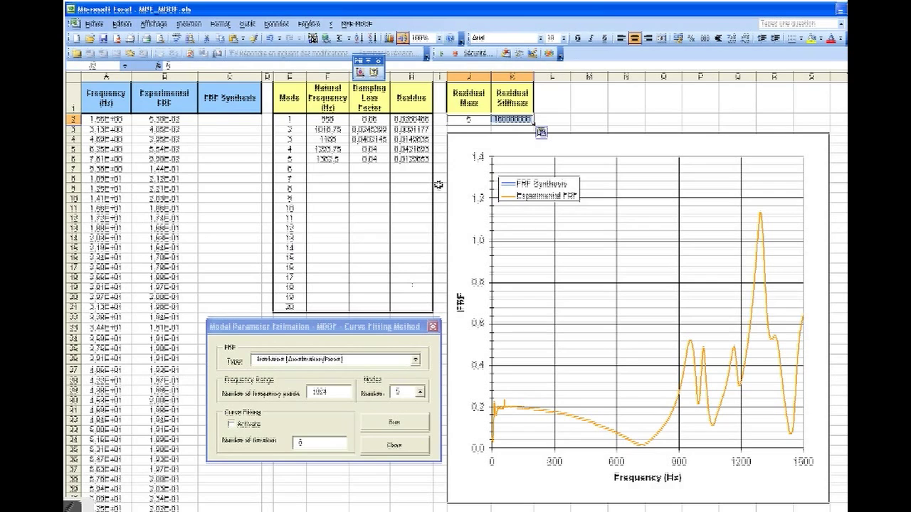
Step: Set the number of modes to 1 and run the FRF synthesis without curve fitting
{"action": "left_click", "coordinate": [389, 326]}
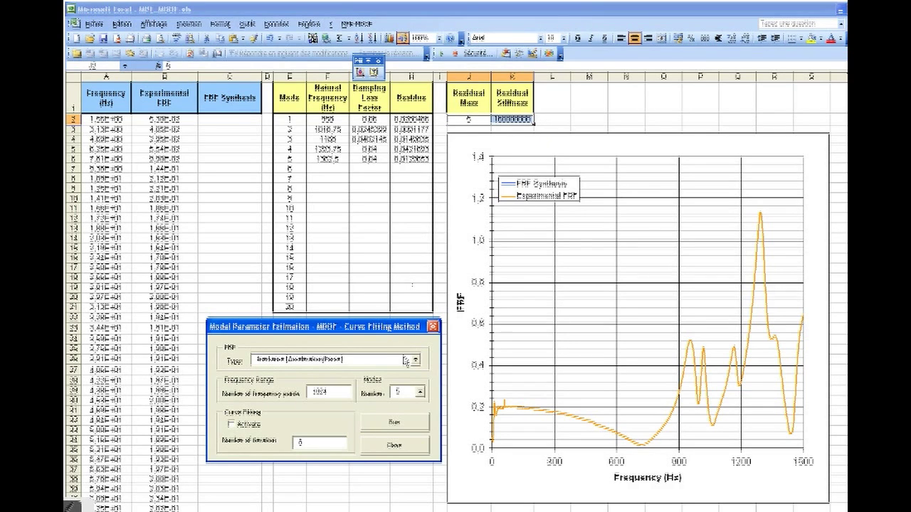
{"action": "left_click", "coordinate": [421, 394]}
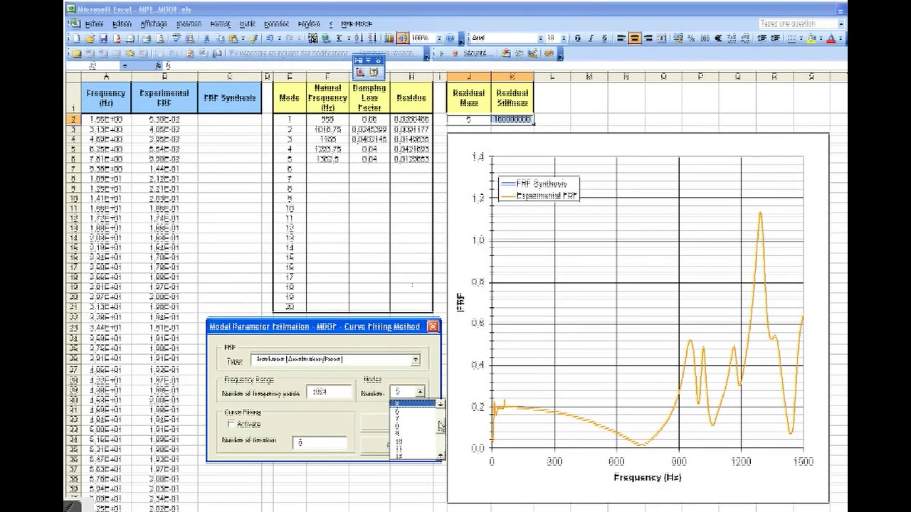
{"action": "left_click", "coordinate": [424, 404]}
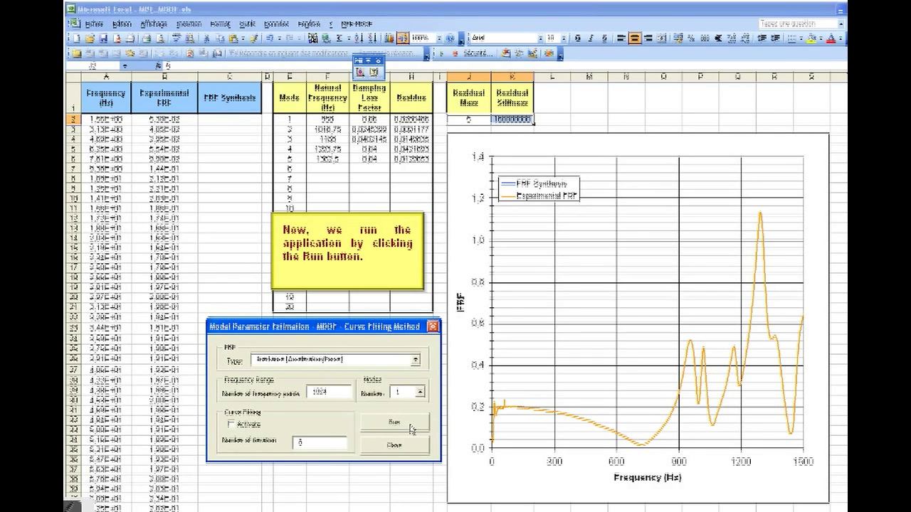
{"action": "left_click", "coordinate": [410, 426]}
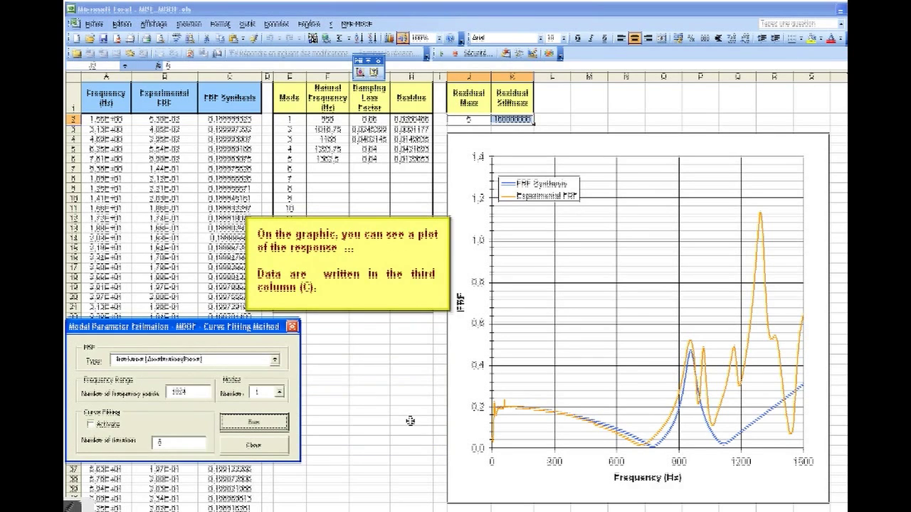
Step: Activate curve fitting with 20 iterations and run the estimation for the single mode
{"action": "left_click", "coordinate": [91, 426]}
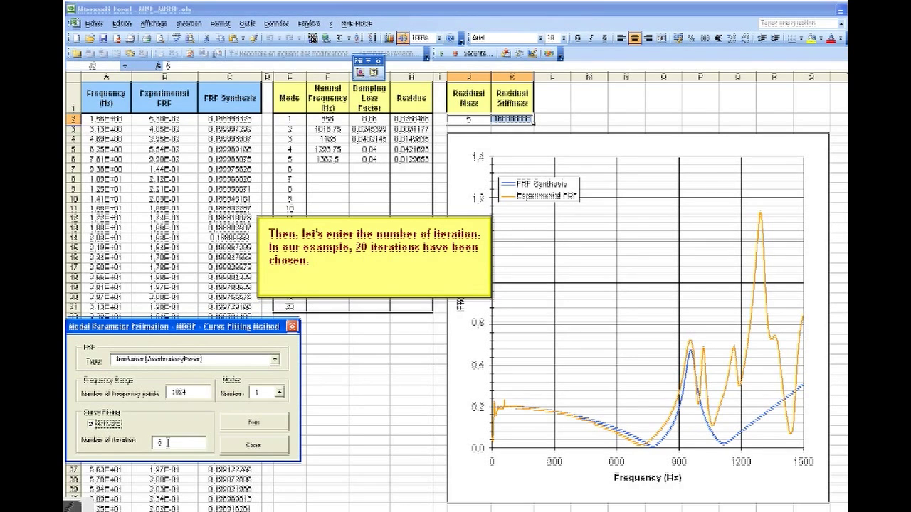
{"action": "double_click", "coordinate": [168, 443]}
{"action": "type", "text": "2"}
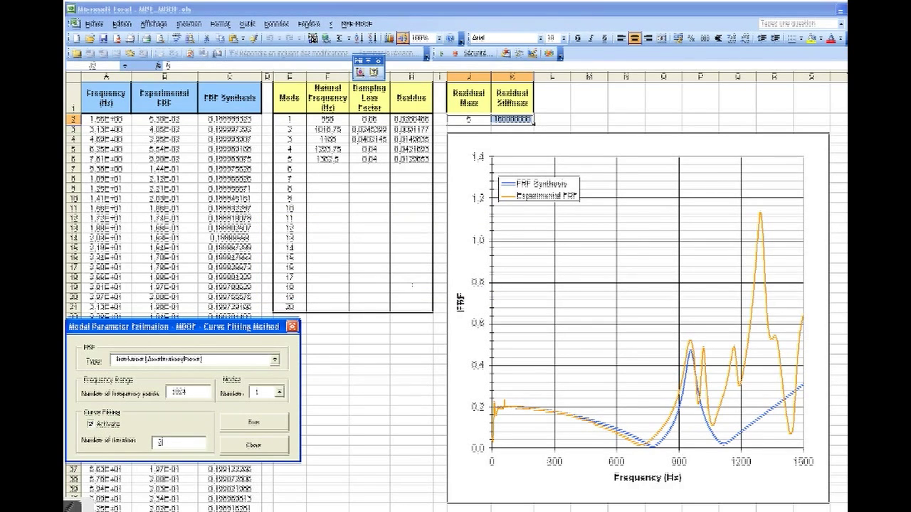
{"action": "type", "text": "0"}
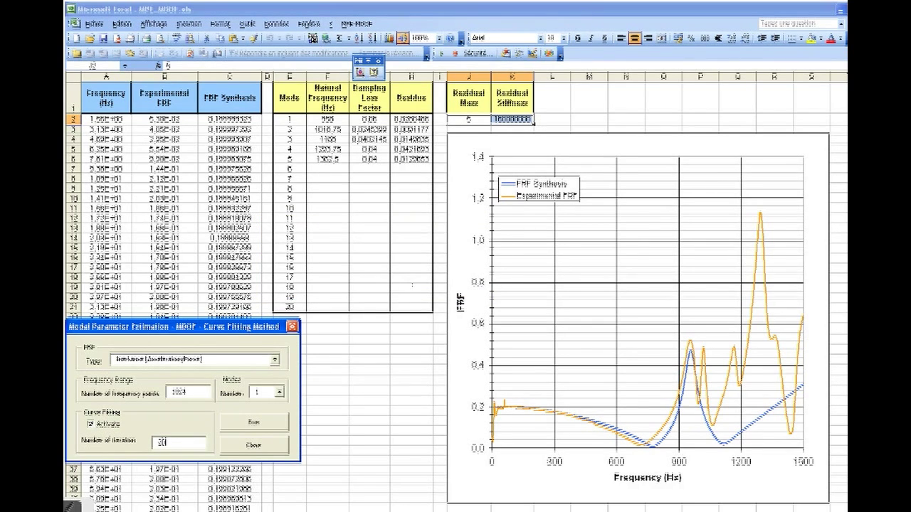
{"action": "left_click", "coordinate": [265, 422]}
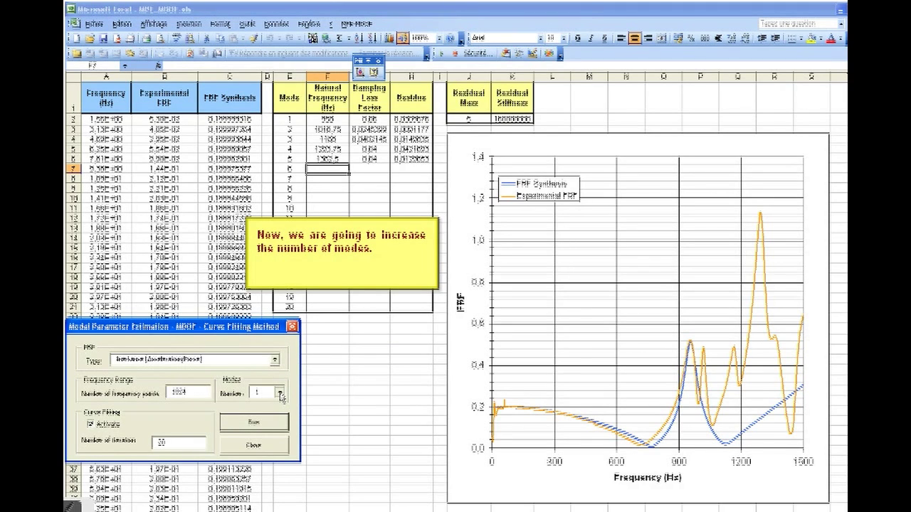
Step: Run the curve fitting with 2 modes, and again with 3 modes
{"action": "left_click", "coordinate": [280, 395]}
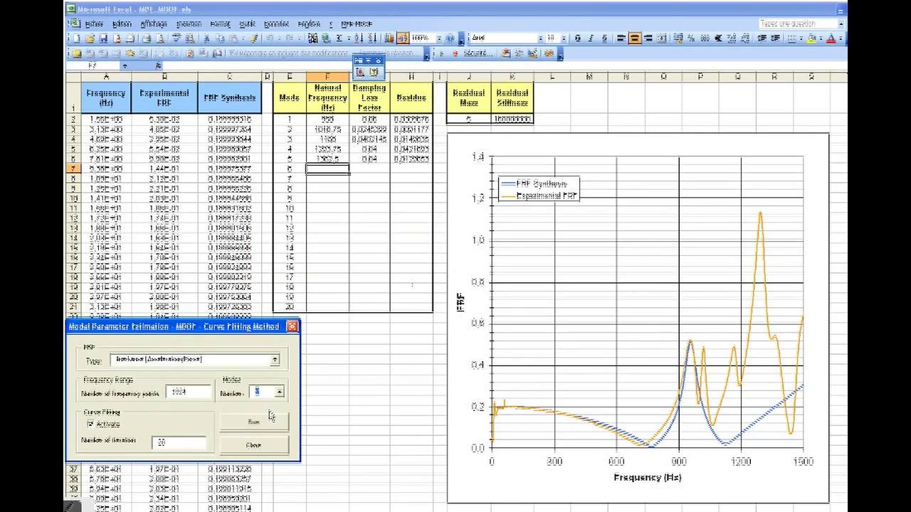
{"action": "left_click", "coordinate": [254, 422]}
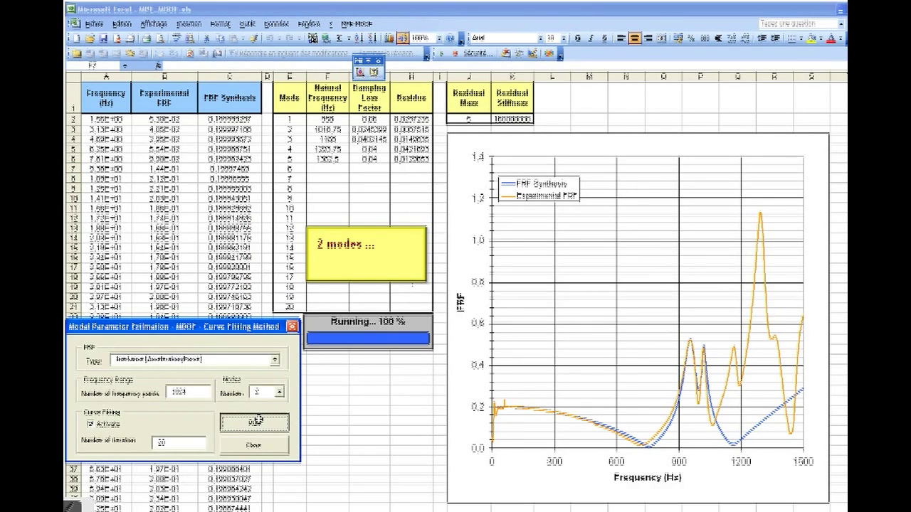
{"action": "left_click", "coordinate": [279, 392]}
{"action": "left_click", "coordinate": [263, 415]}
{"action": "left_click", "coordinate": [255, 422]}
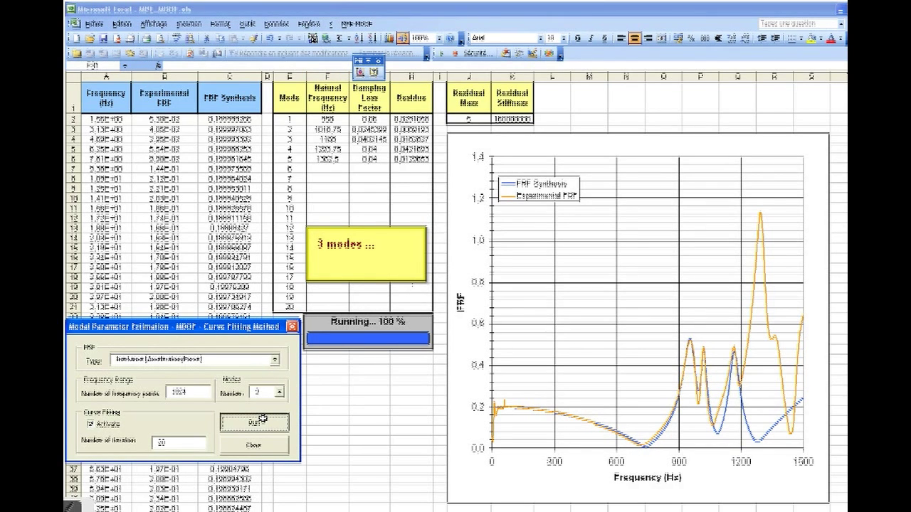
Step: Increase the number of modes to 4 and rerun the curve fitting
{"action": "left_click", "coordinate": [279, 392]}
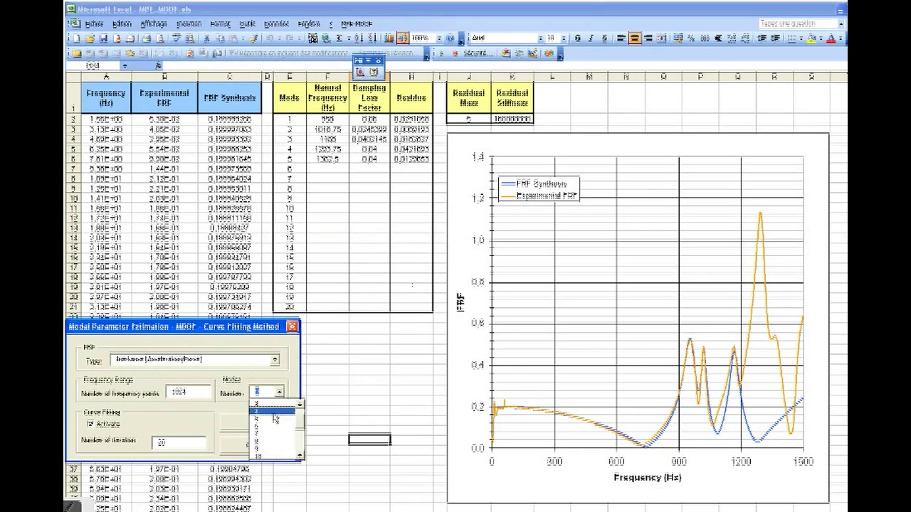
{"action": "left_click", "coordinate": [263, 425]}
{"action": "left_click", "coordinate": [255, 422]}
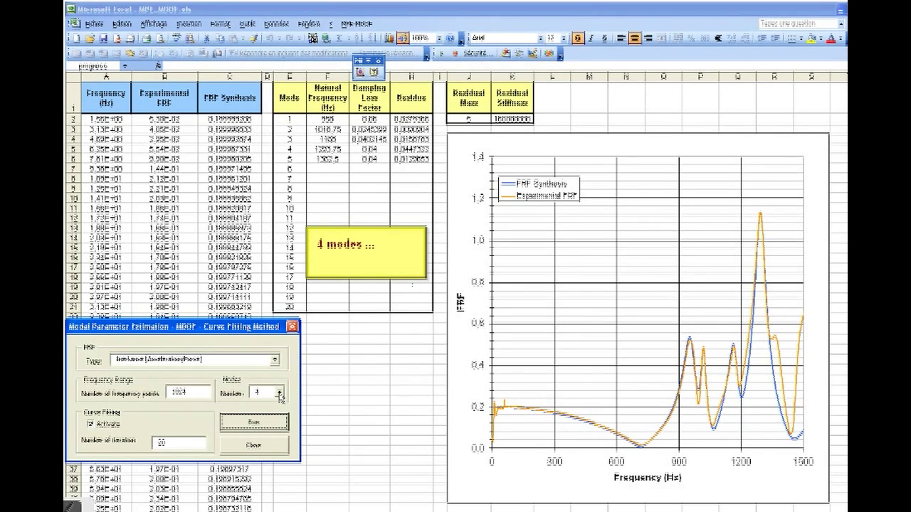
Step: Run the curve fitting with all 5 modes and close the modal parameter estimation dialog
{"action": "left_click", "coordinate": [279, 392]}
{"action": "left_click", "coordinate": [265, 416]}
{"action": "left_click", "coordinate": [270, 425]}
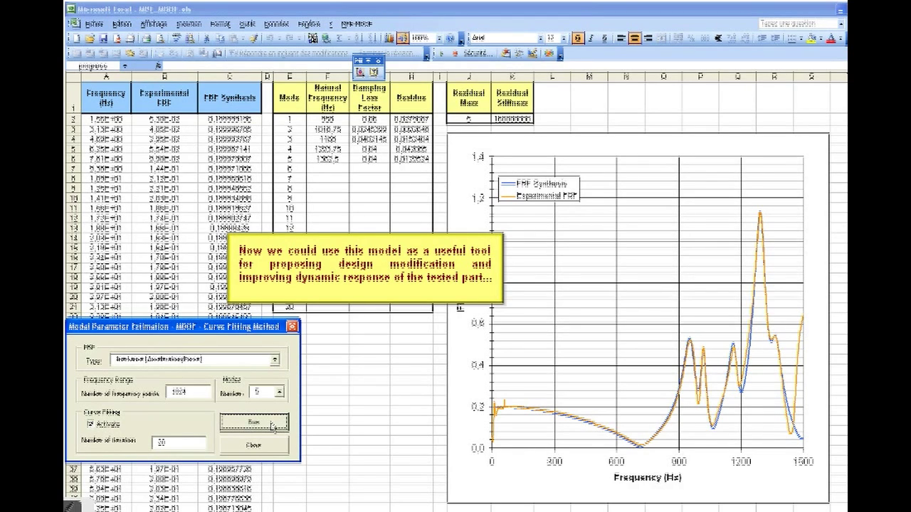
{"action": "left_click", "coordinate": [278, 446]}
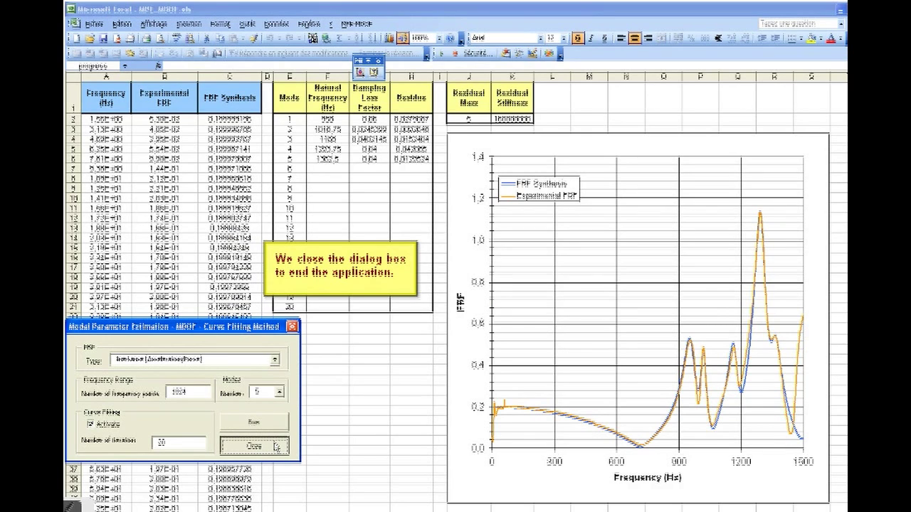
{"action": "left_click", "coordinate": [277, 446]}
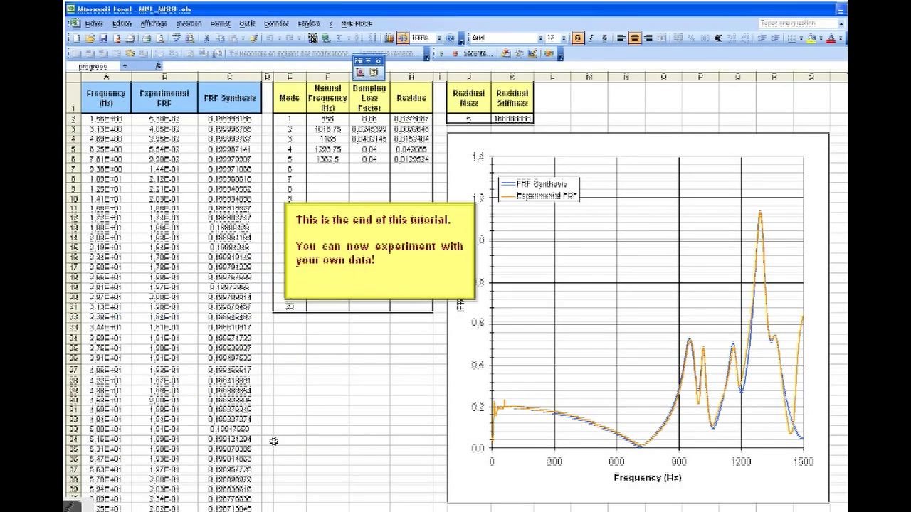